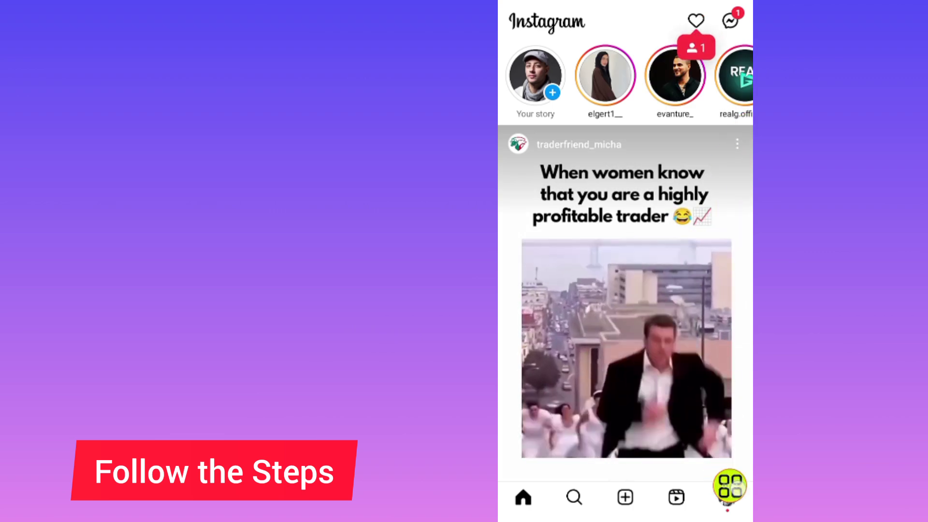
Step: Go from the home feed to your own Instagram profile page
{"action": "left_click", "coordinate": [728, 496]}
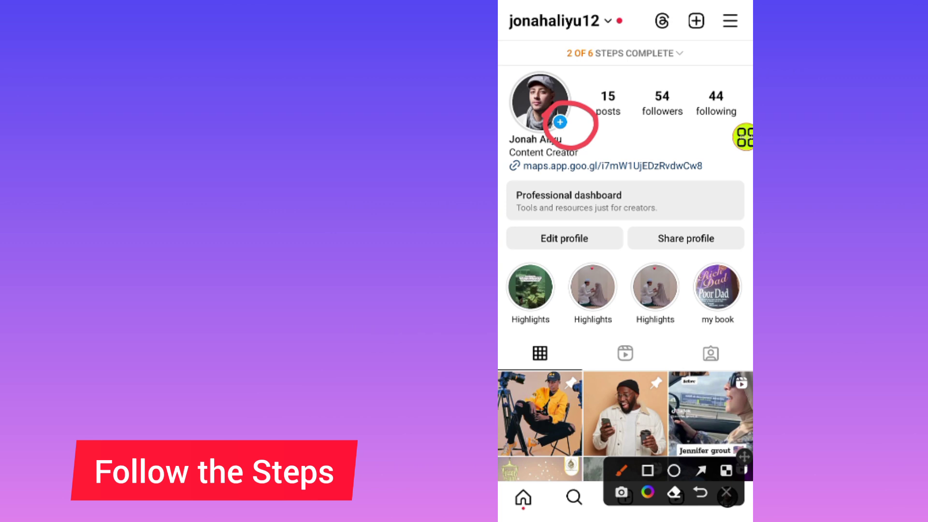
Step: Open the Add to story gallery of recent photos to begin a new story
{"action": "left_click", "coordinate": [727, 493]}
{"action": "left_click_drag", "start_coordinate": [744, 137], "coordinate": [736, 111]}
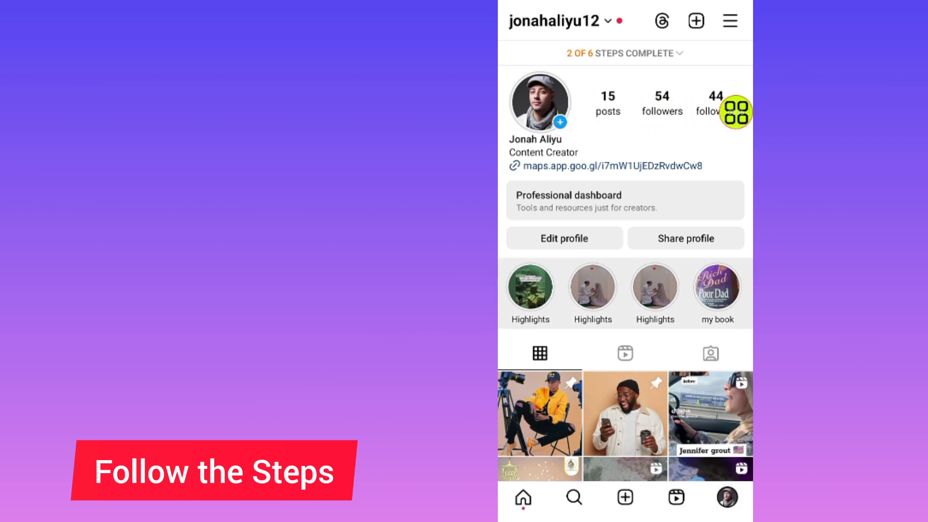
{"action": "left_click", "coordinate": [540, 102]}
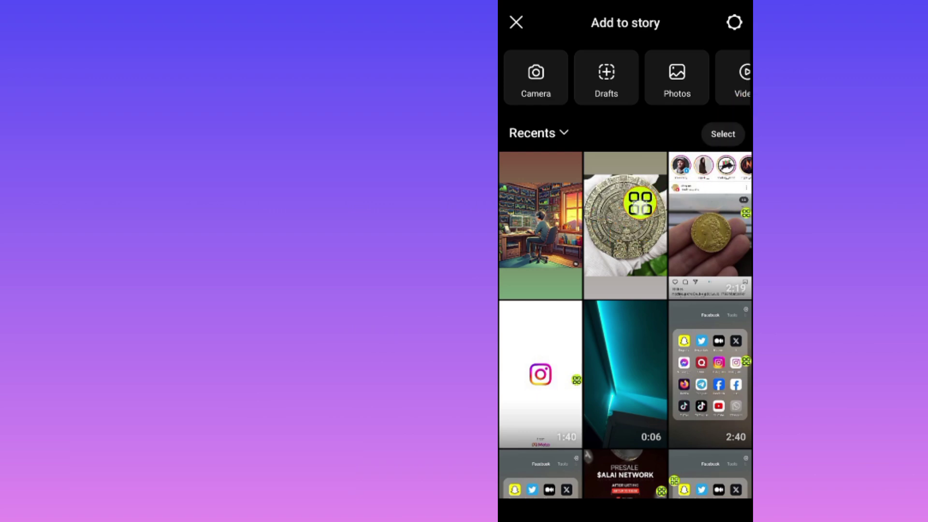
{"action": "left_click", "coordinate": [625, 225]}
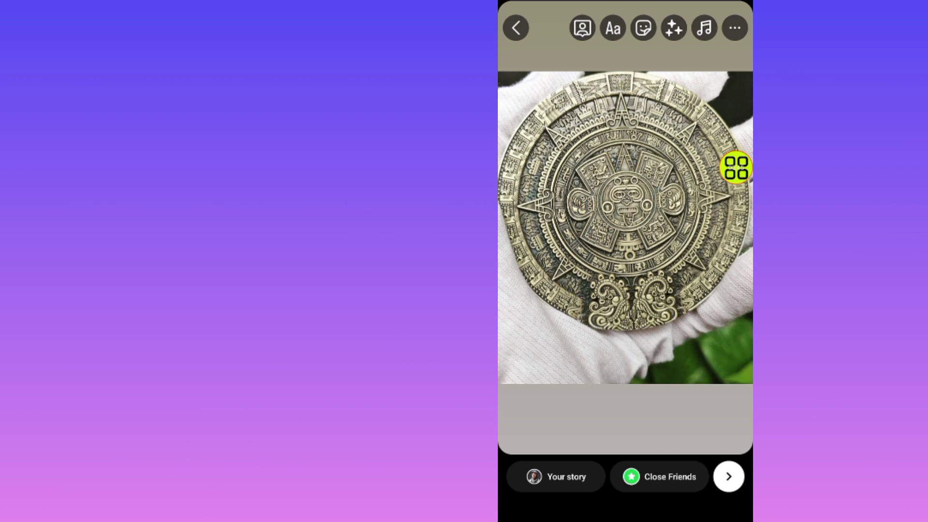
{"action": "left_click", "coordinate": [746, 168]}
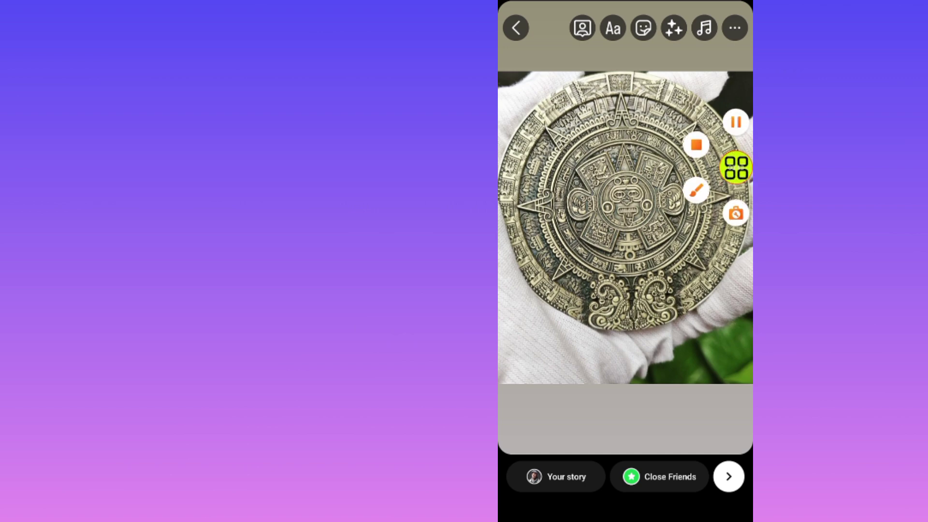
{"action": "left_click", "coordinate": [696, 190]}
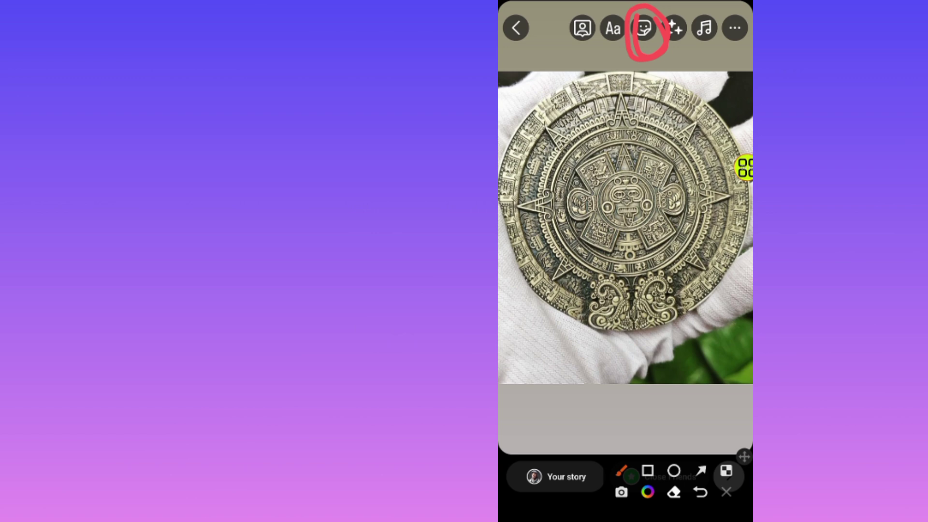
{"action": "left_click", "coordinate": [725, 492]}
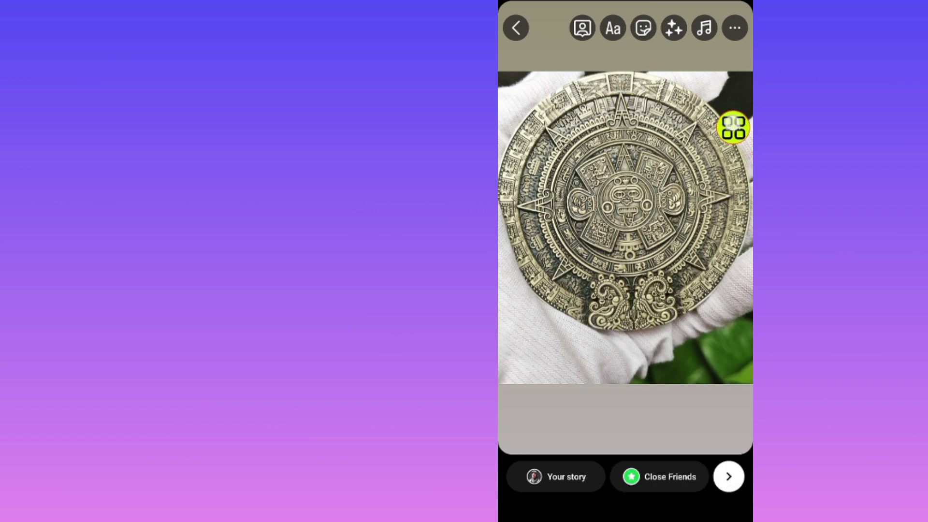
{"action": "left_click_drag", "start_coordinate": [733, 128], "coordinate": [639, 56]}
Step: Search the story sticker collection for "link" to find the link sticker
{"action": "left_click", "coordinate": [643, 27]}
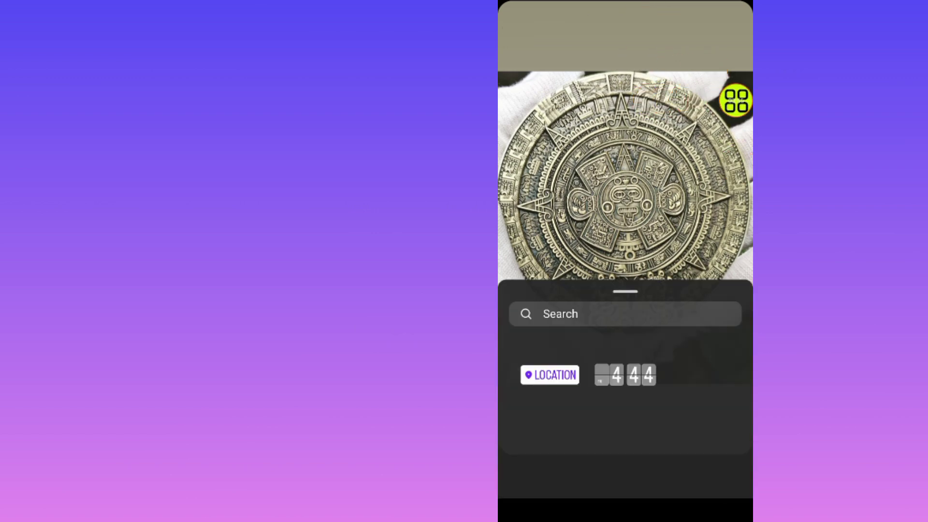
{"action": "left_click_drag", "start_coordinate": [736, 100], "coordinate": [588, 121]}
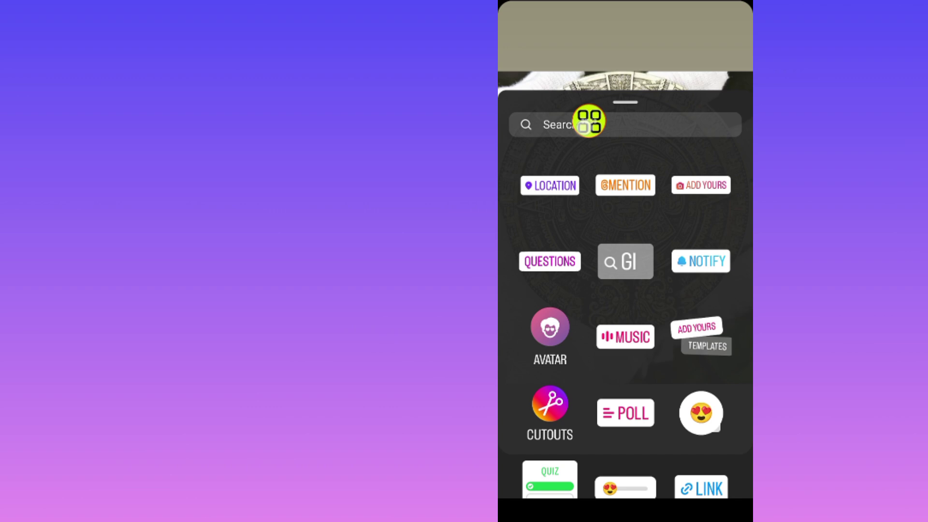
{"action": "left_click", "coordinate": [573, 124]}
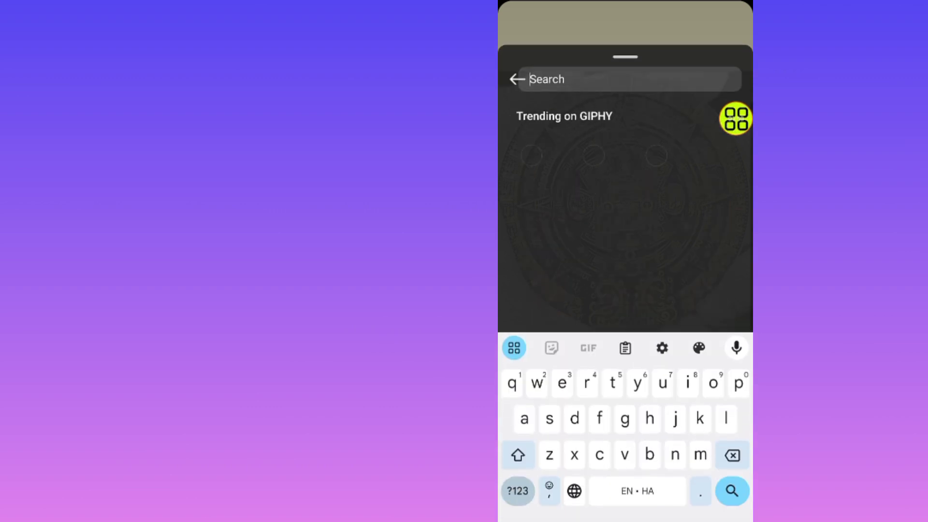
{"action": "type", "text": "link"}
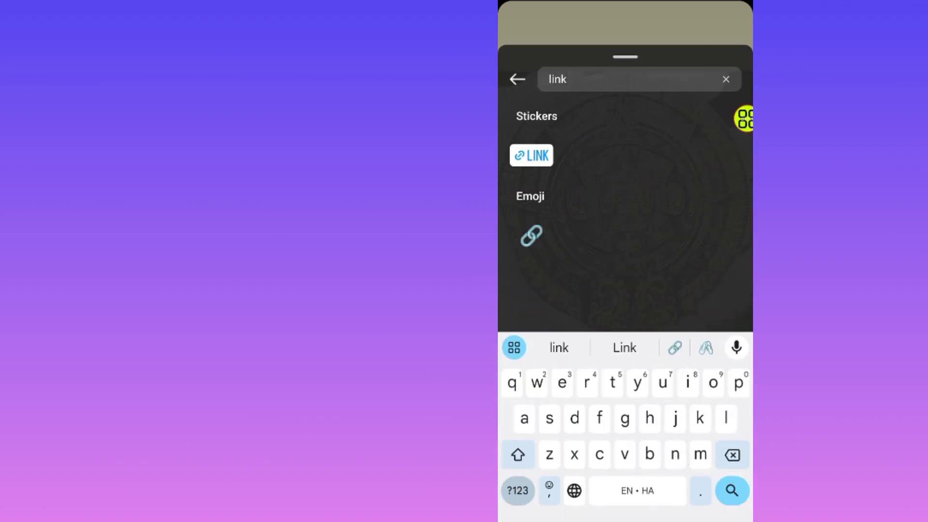
{"action": "mouse_move", "coordinate": [713, 174]}
{"action": "left_mouse_down"}
{"action": "mouse_move", "coordinate": [559, 160]}
{"action": "mouse_move", "coordinate": [694, 155]}
{"action": "left_mouse_up"}
{"action": "left_click", "coordinate": [531, 155]}
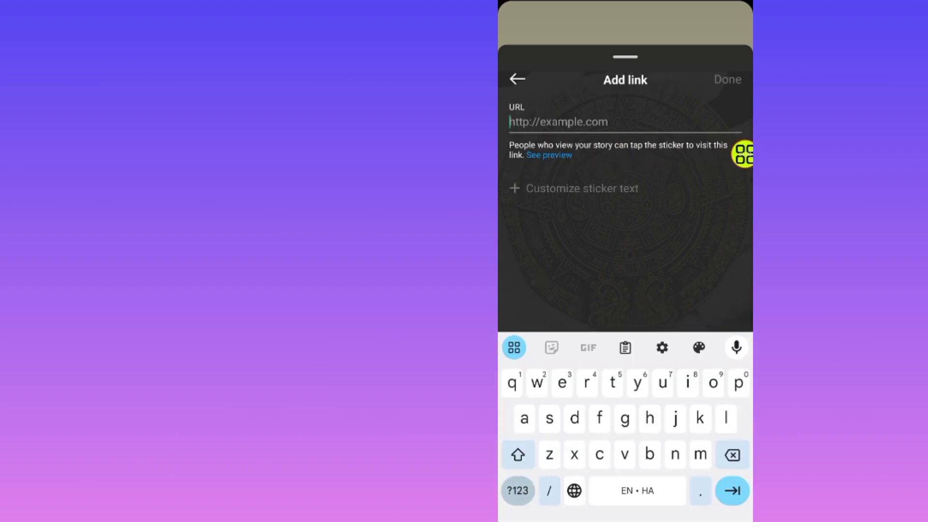
{"action": "mouse_move", "coordinate": [736, 154]}
{"action": "left_mouse_down"}
{"action": "mouse_move", "coordinate": [725, 129]}
{"action": "mouse_move", "coordinate": [527, 129]}
{"action": "mouse_move", "coordinate": [670, 127]}
{"action": "mouse_move", "coordinate": [534, 125]}
{"action": "mouse_move", "coordinate": [717, 130]}
{"action": "mouse_move", "coordinate": [521, 133]}
{"action": "mouse_move", "coordinate": [736, 130]}
{"action": "left_mouse_up"}
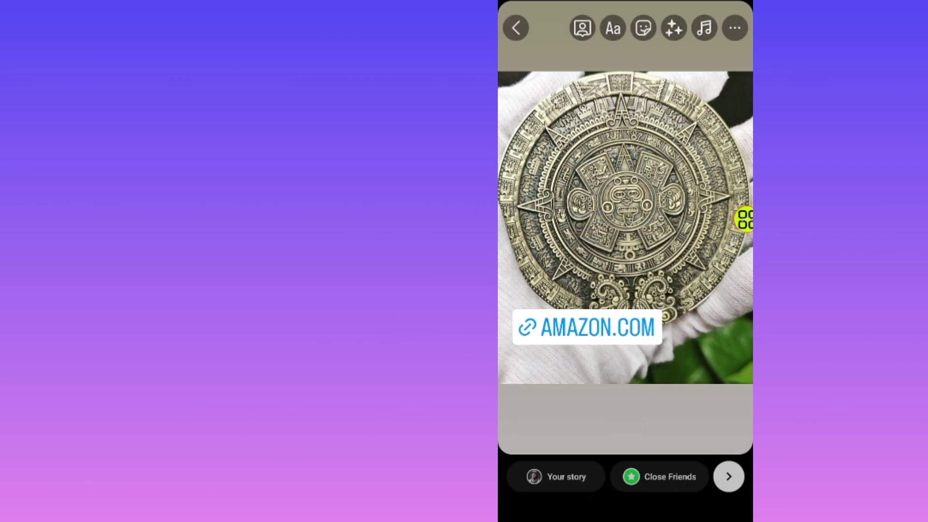
Step: Enlarge the AMAZON.COM sticker, move it lower, and share the coin story
{"action": "left_click_drag", "start_coordinate": [585, 326], "coordinate": [582, 364]}
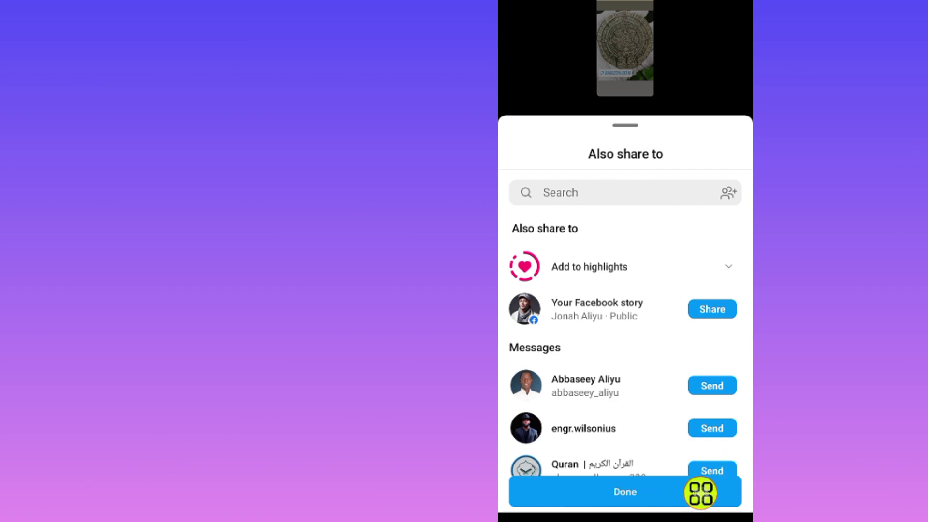
Step: Close the Also share to sheet and open your newly posted coin story
{"action": "left_click", "coordinate": [701, 491]}
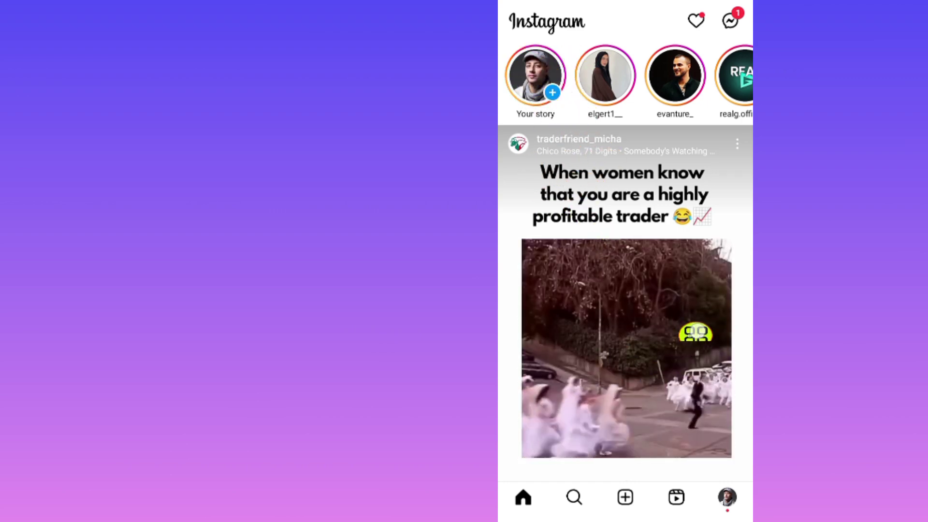
{"action": "left_click", "coordinate": [538, 78]}
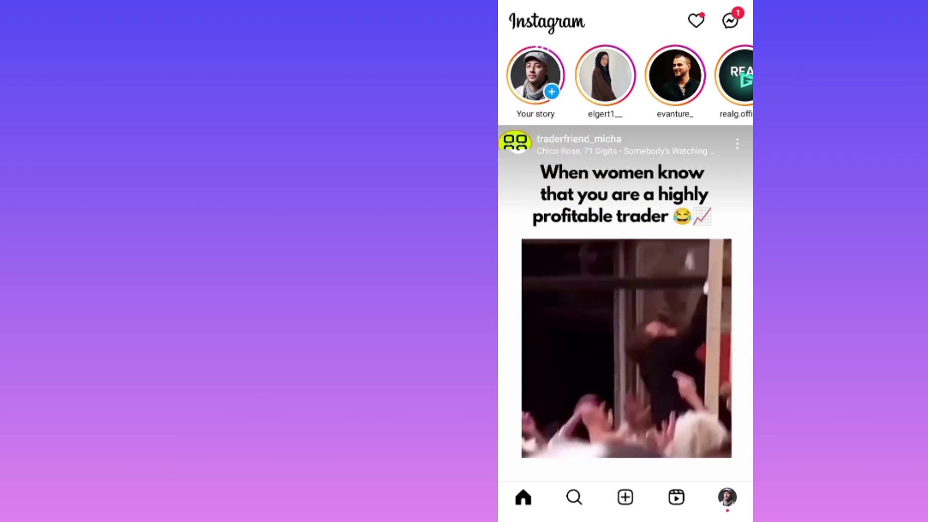